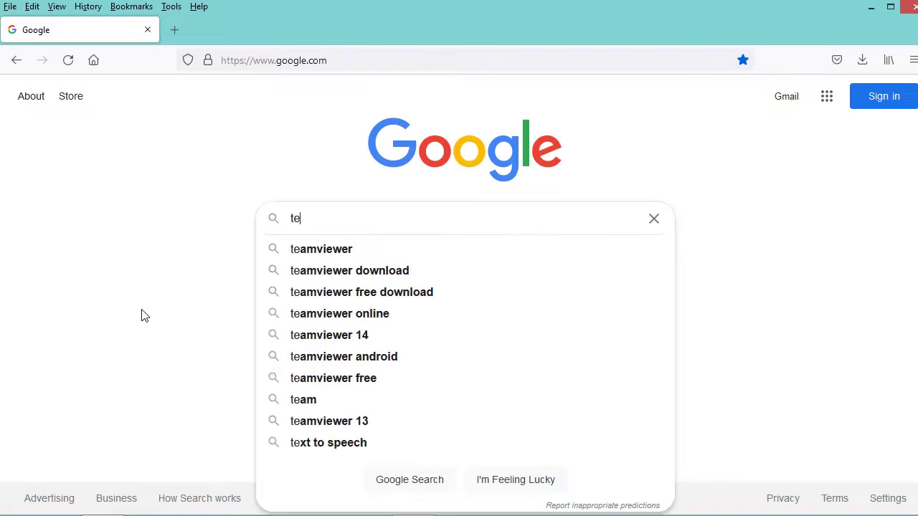
Run a Google search for 'teamviewer' in Firefox.
text(viewer)
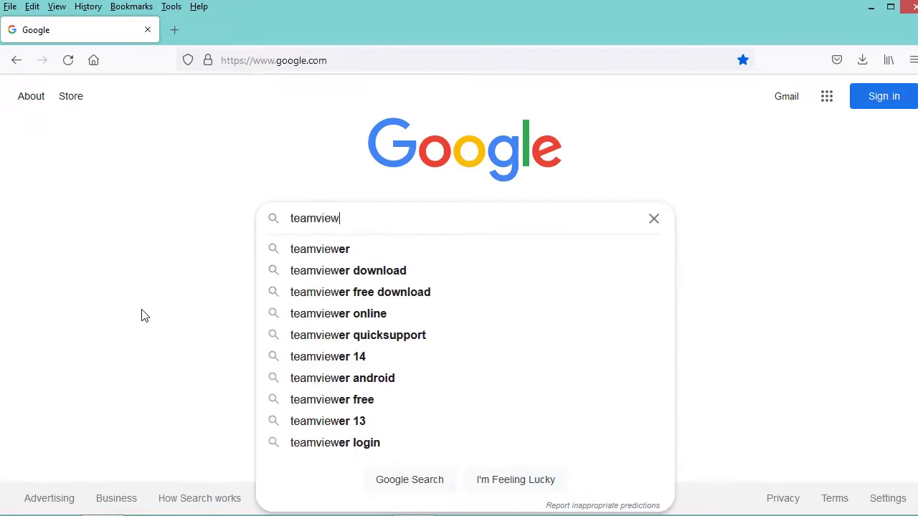
key(Return)
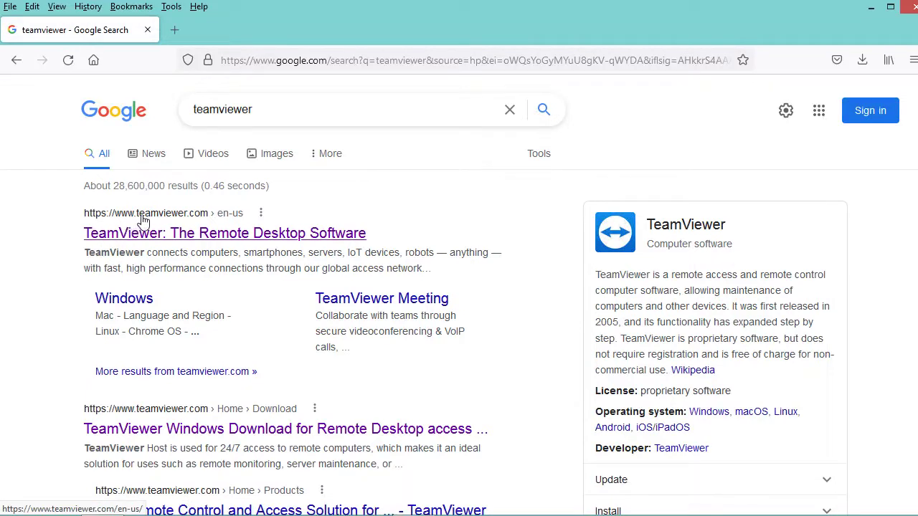
Go from the first search result to the TeamViewer Windows download page, showing the 64-bit and 32-bit options.
click(205, 233)
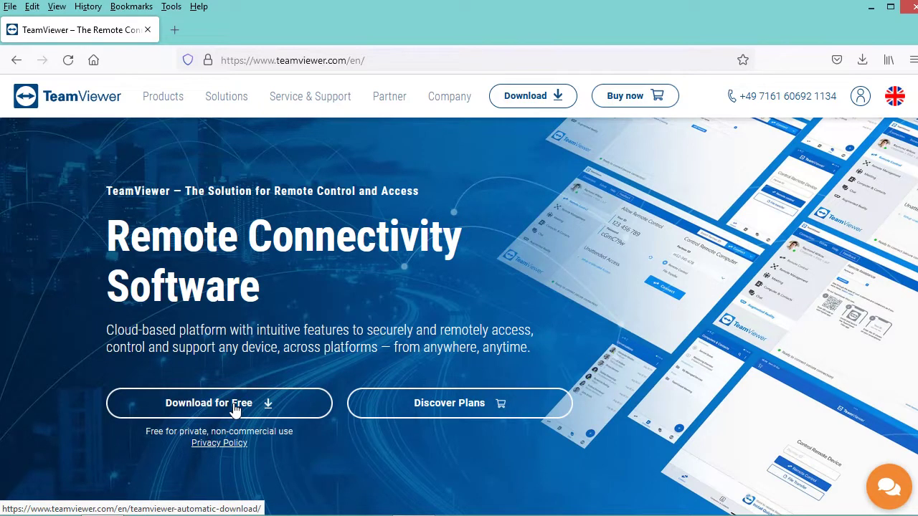
click(533, 101)
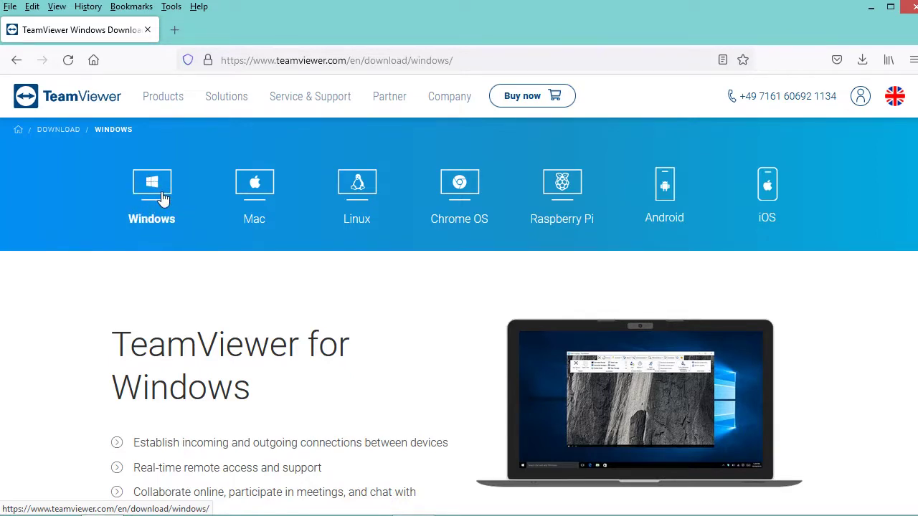
scroll(184, 304, down, 3)
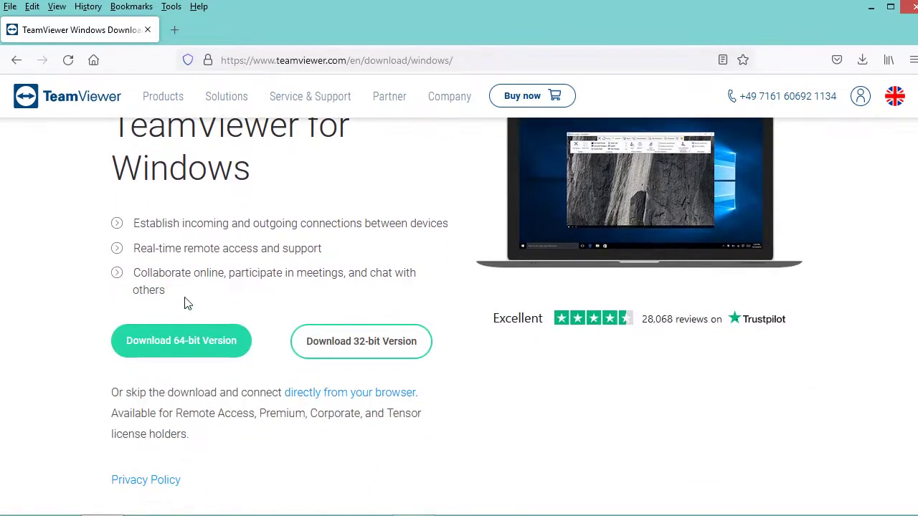
Cancel the 64-bit installer save prompt, minimize Firefox, and select TeamViewer_Setup_x64.exe on the desktop.
click(188, 348)
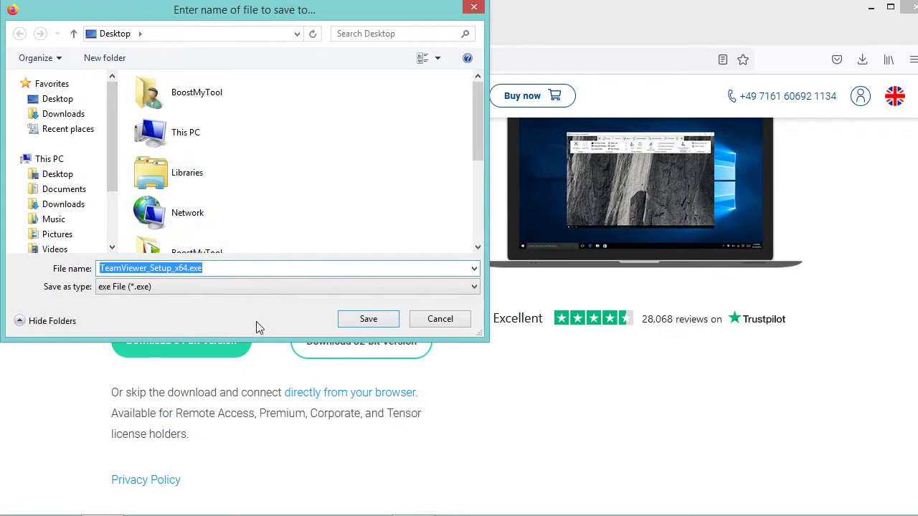
click(440, 323)
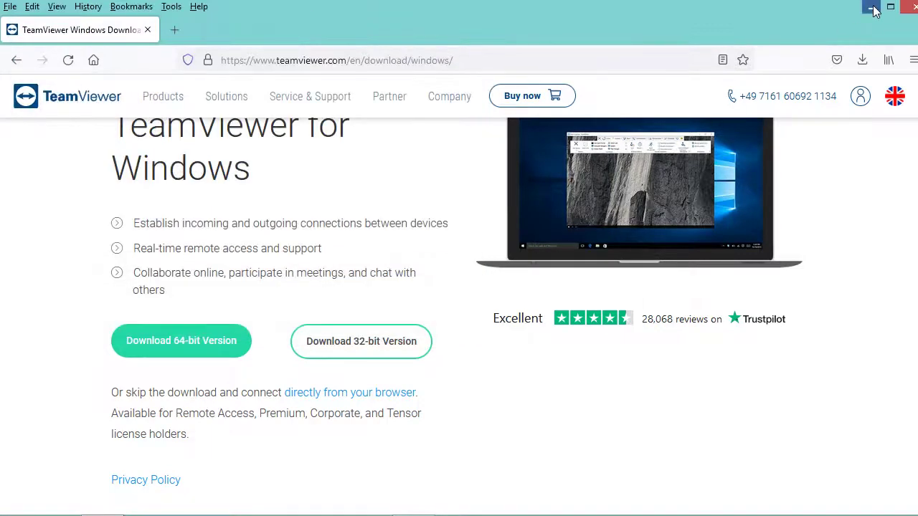
click(872, 8)
click(47, 302)
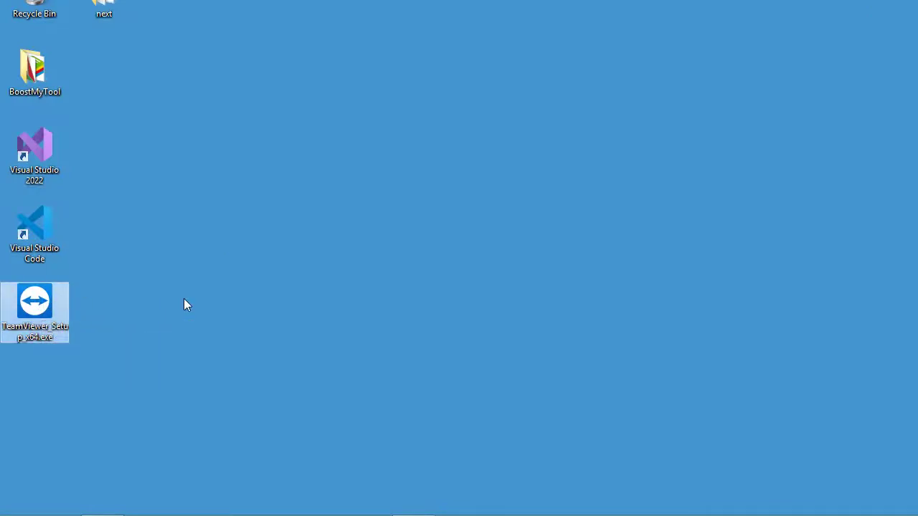
Run TeamViewer_Setup_x64.exe with Default installation and accept the EULA and DPA.
double_click(37, 306)
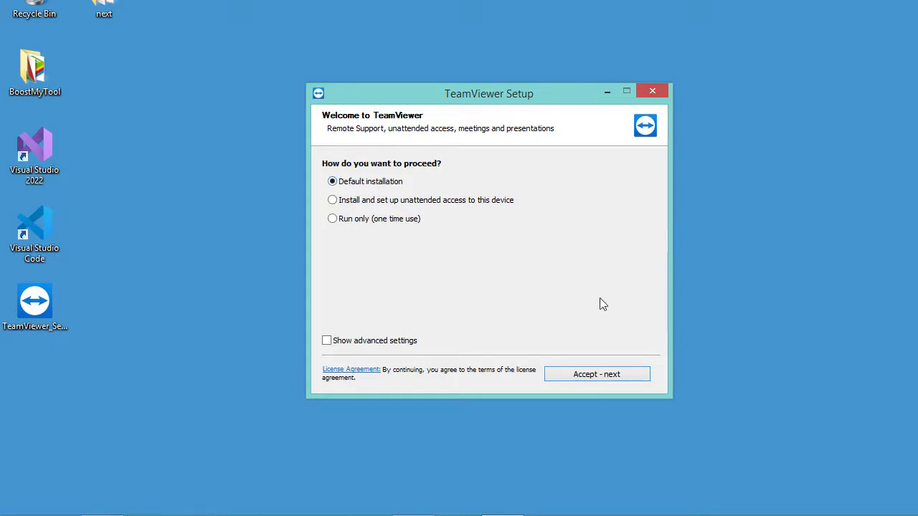
click(607, 375)
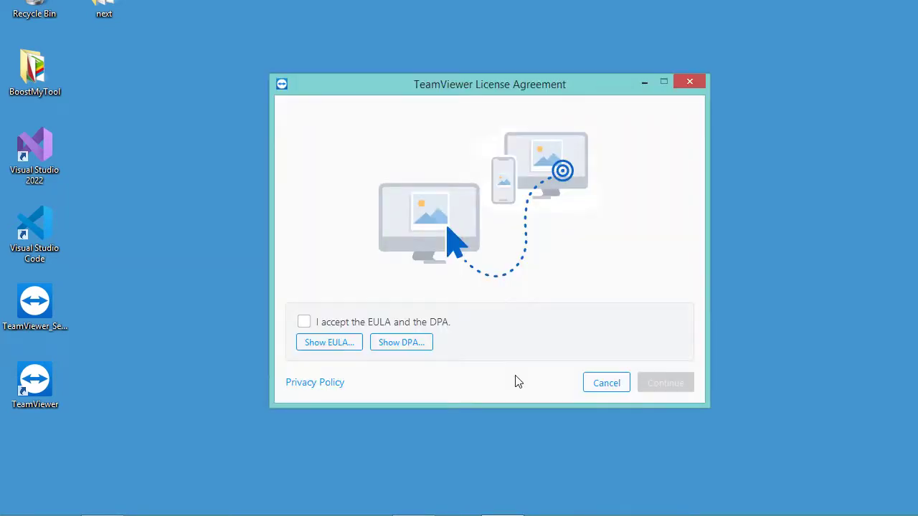
click(304, 324)
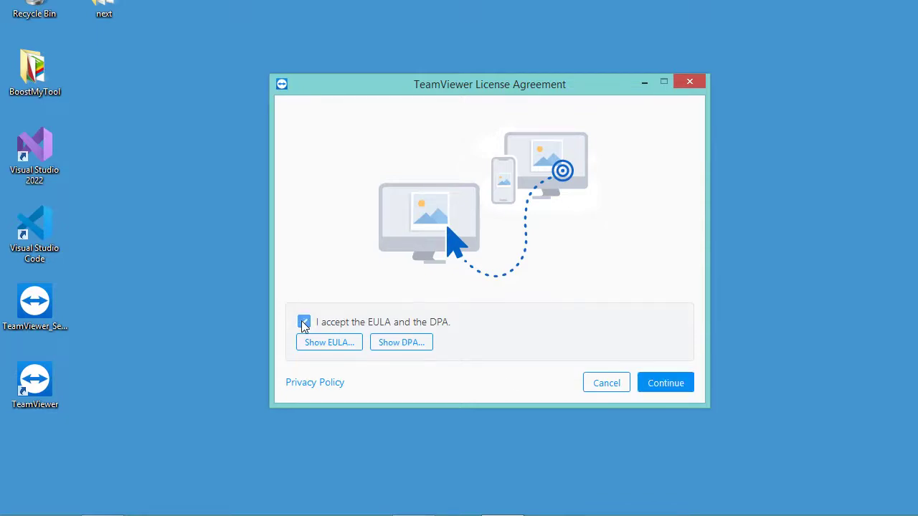
click(667, 385)
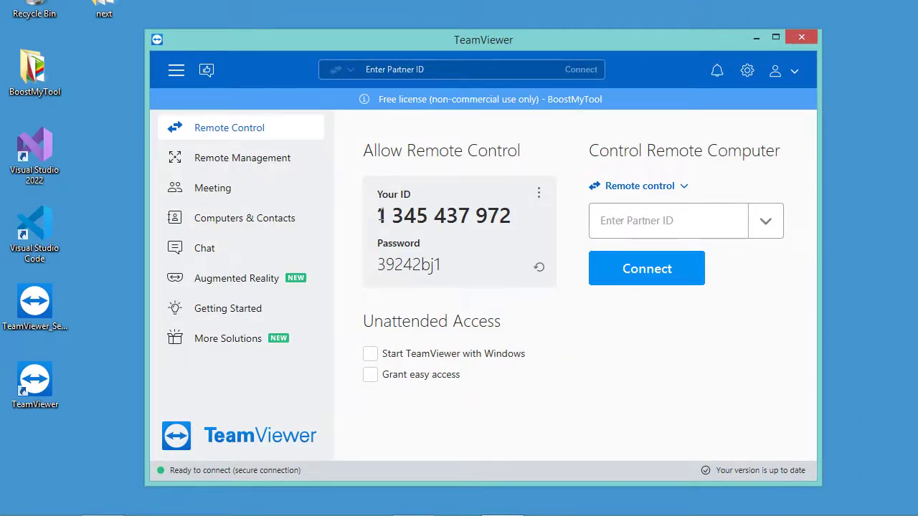
Select this computer's ID and current password, then generate a new random session password.
drag(377, 215, 512, 215)
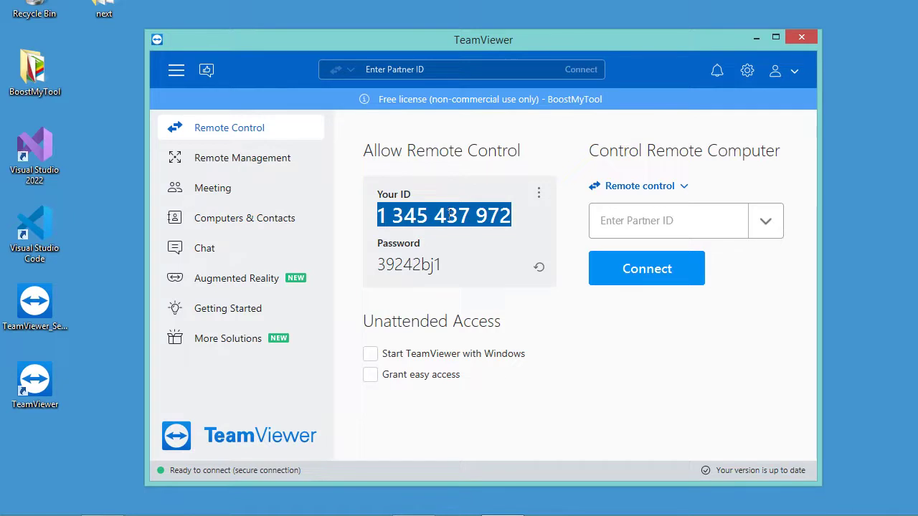
drag(380, 264, 477, 287)
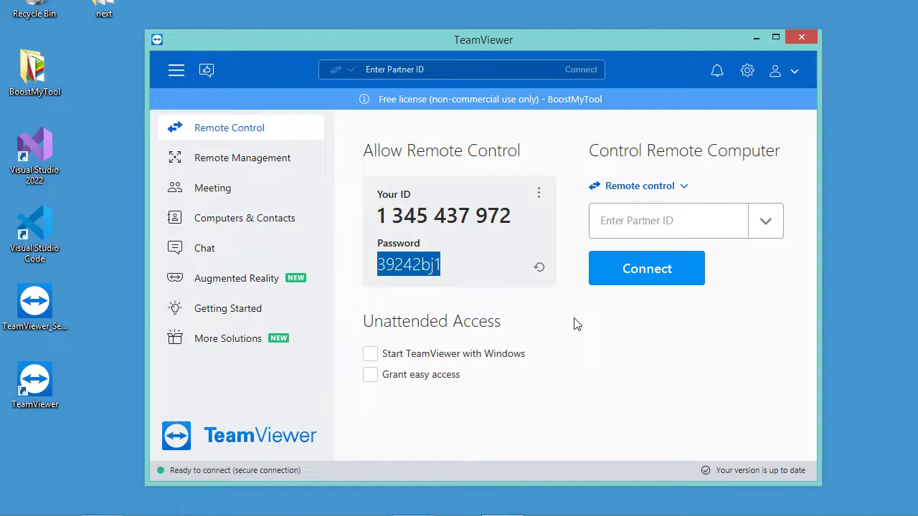
click(539, 270)
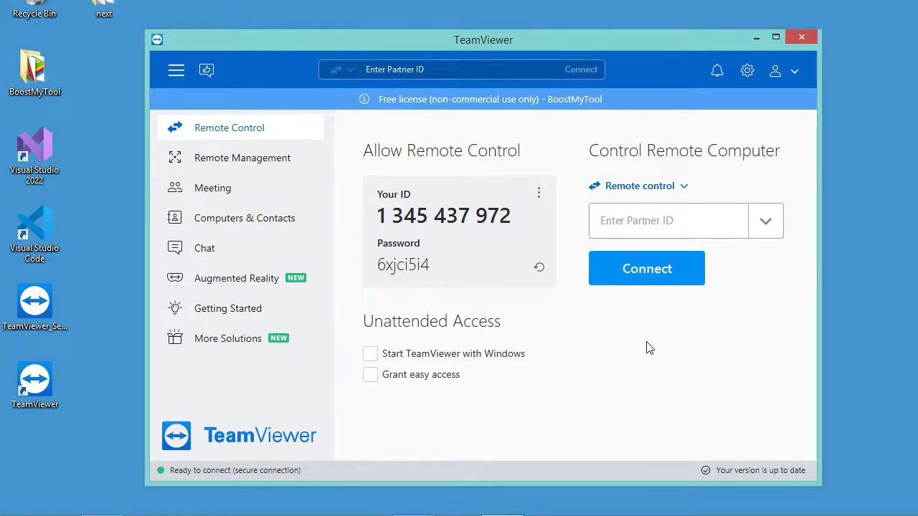
Paste the partner ID under Control Remote Computer and connect, retrying after an unable-to-connect error.
click(651, 220)
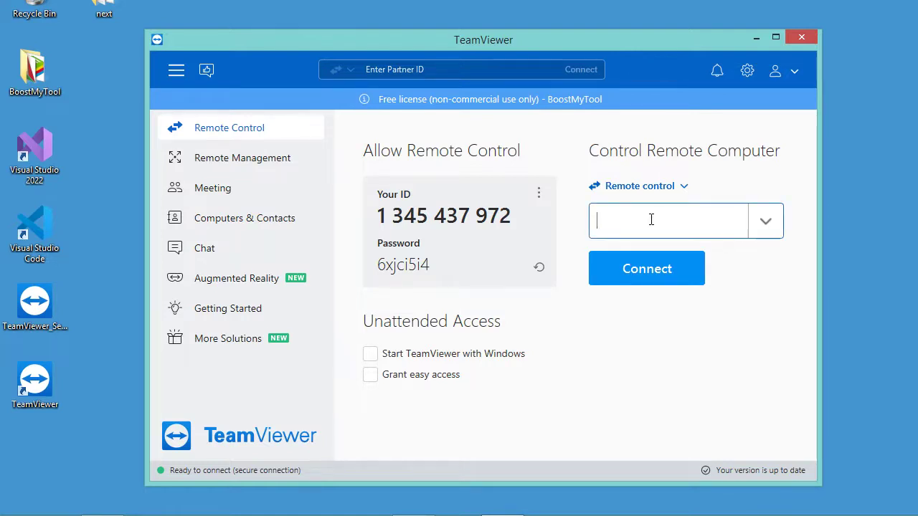
text(923096675)
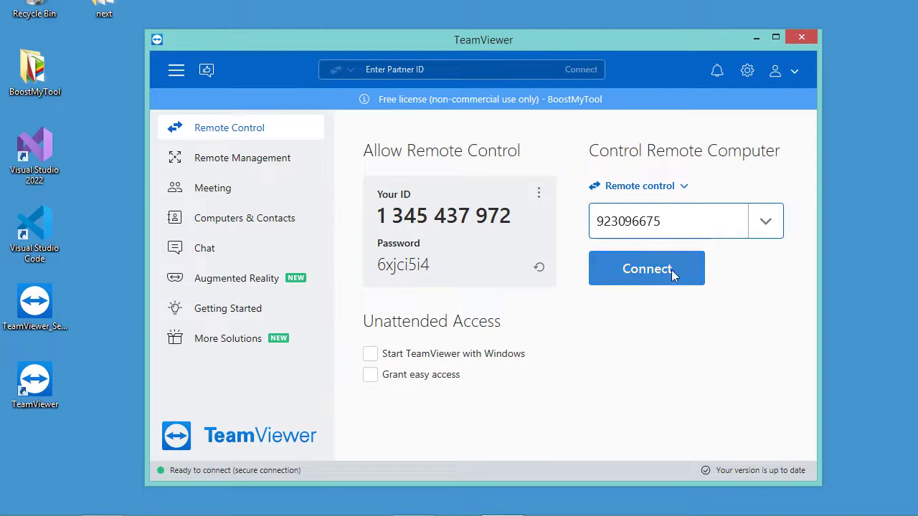
click(654, 277)
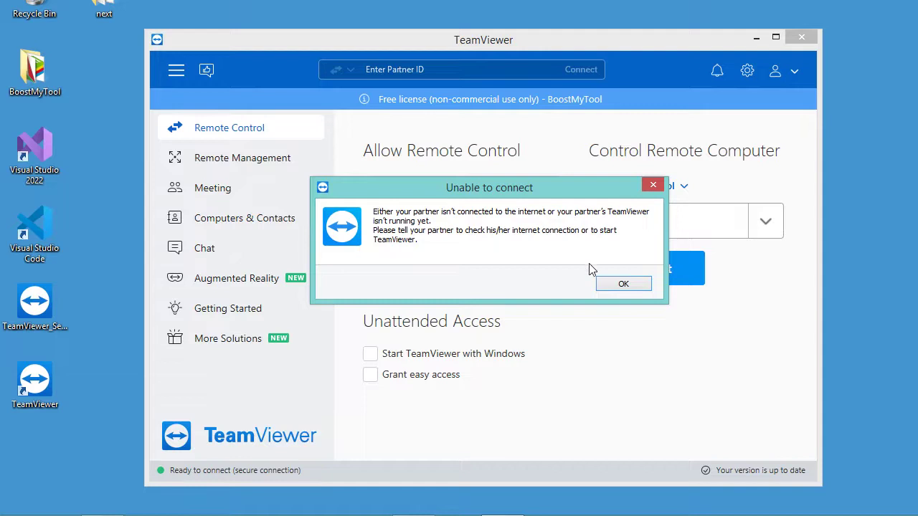
click(601, 286)
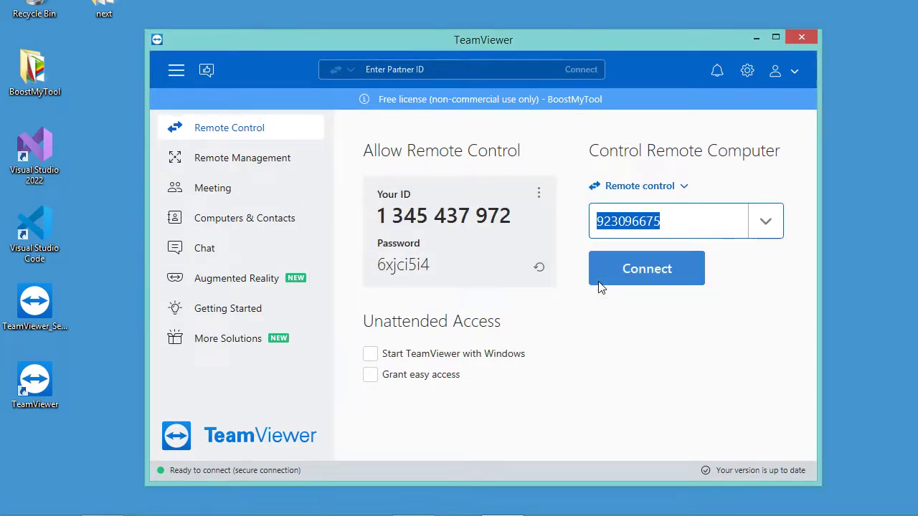
click(688, 223)
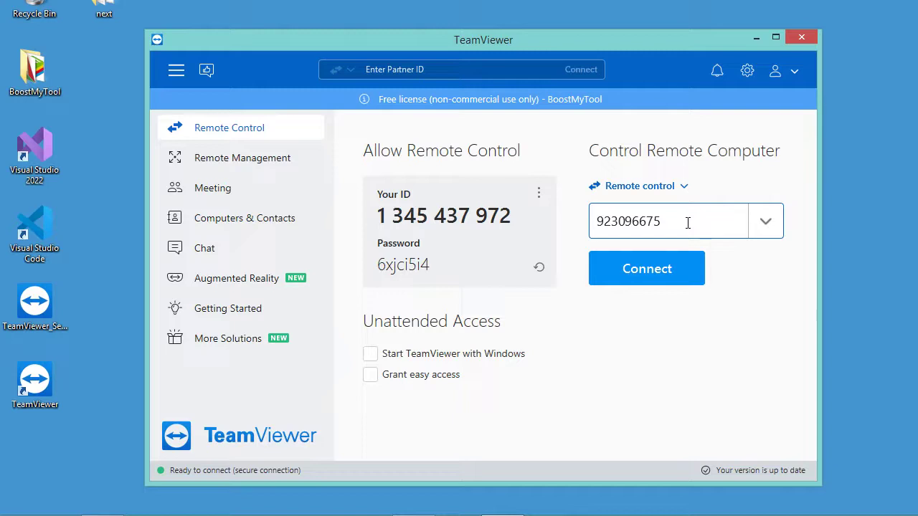
click(648, 271)
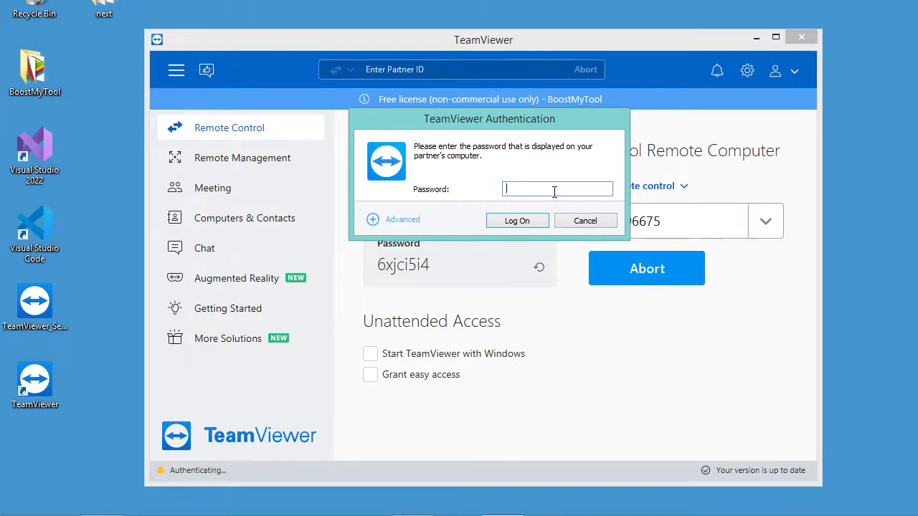
Enter the partner's password in the Authentication dialog and log on to the Ubuntu machine.
click(517, 221)
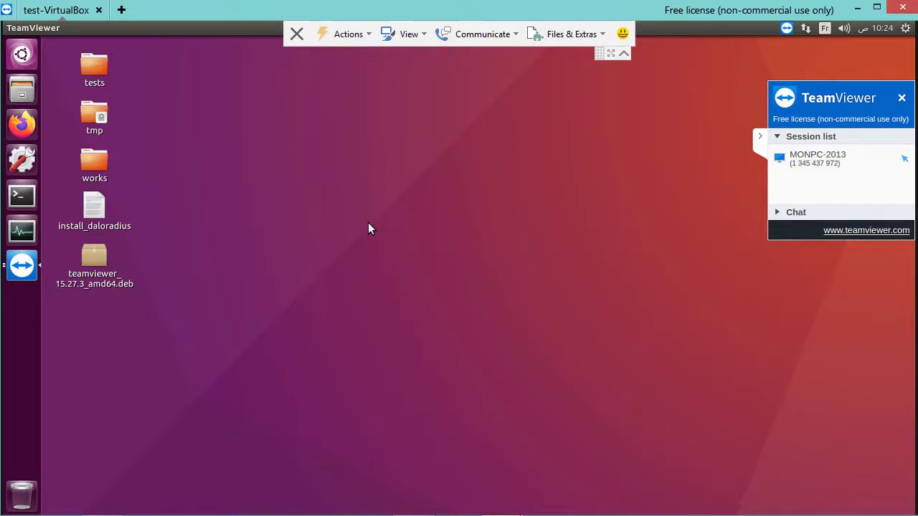
click(853, 9)
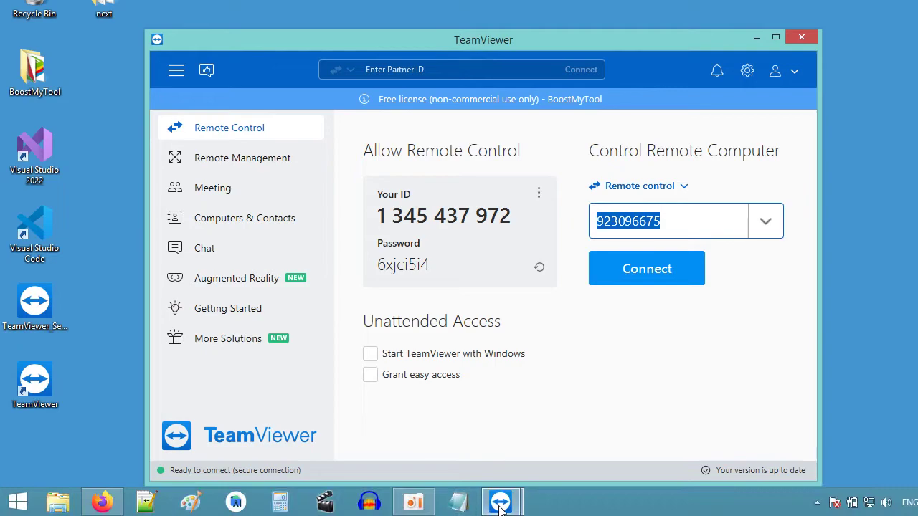
mouse_move(500, 506)
click(549, 435)
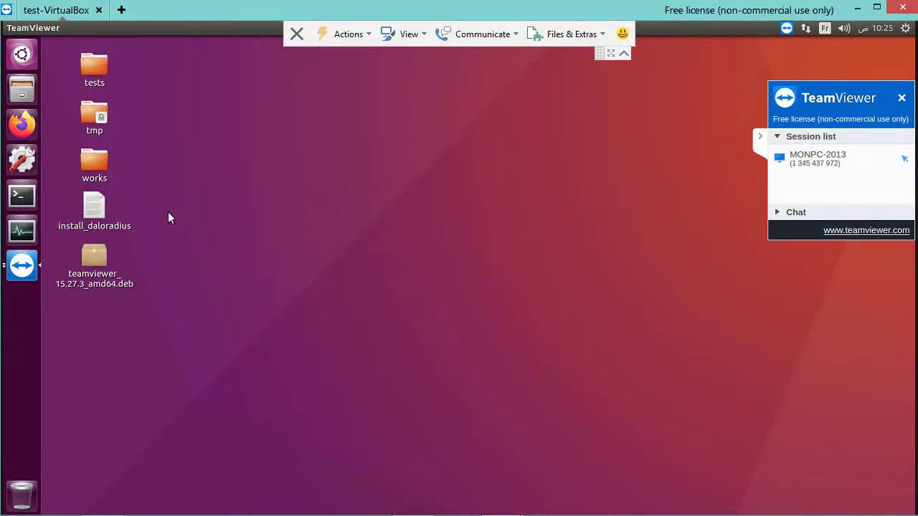
double_click(94, 162)
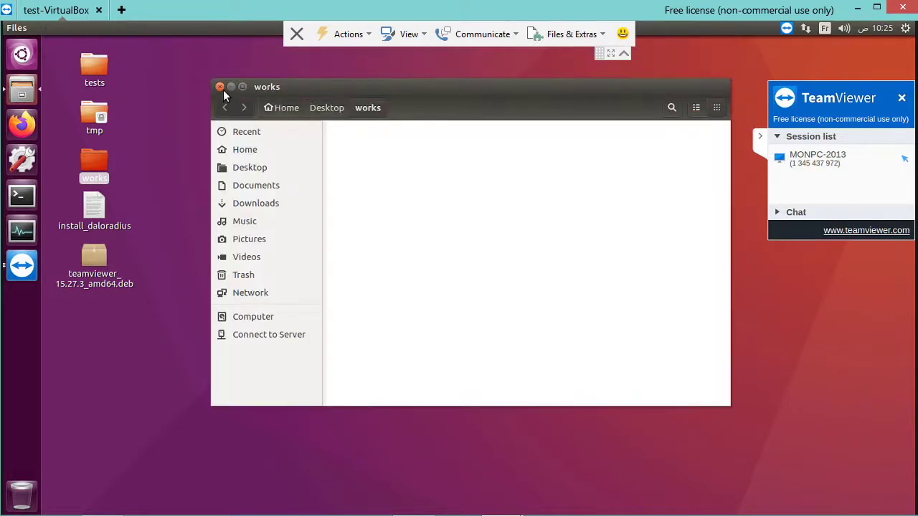
click(220, 87)
click(220, 88)
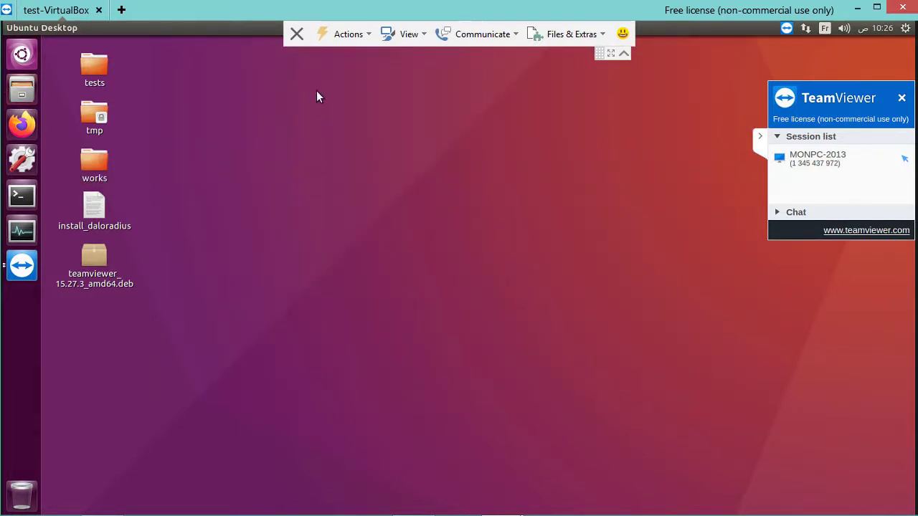
click(348, 34)
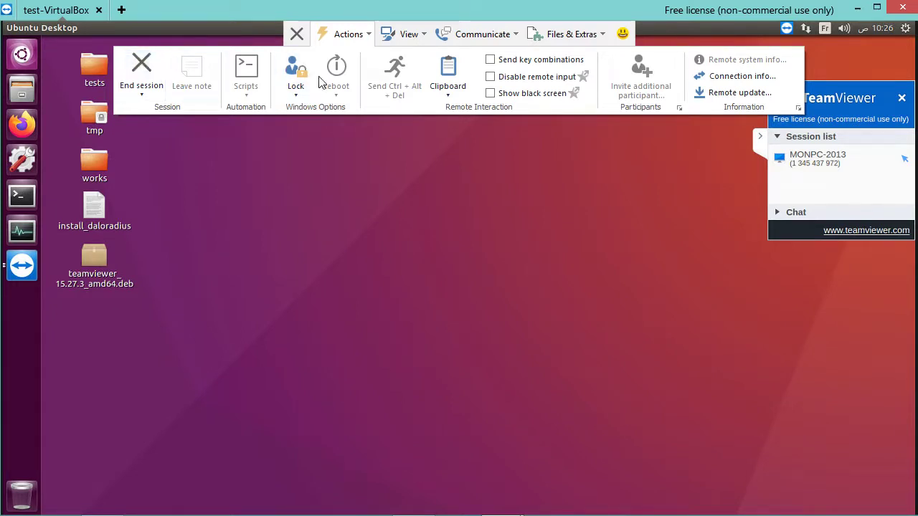
click(393, 35)
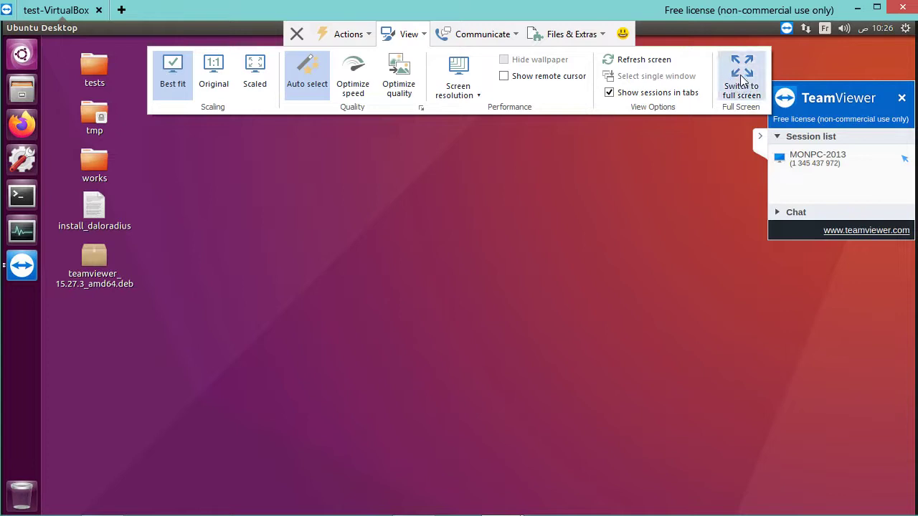
click(512, 36)
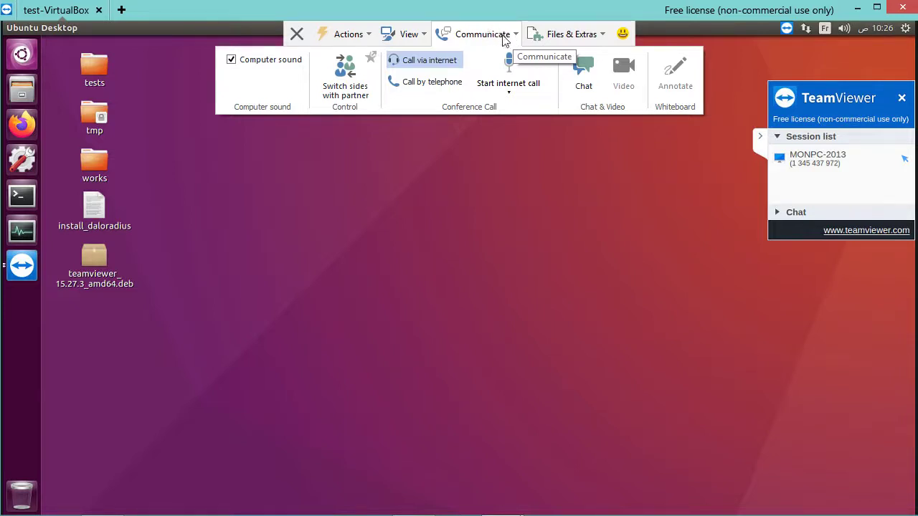
click(508, 97)
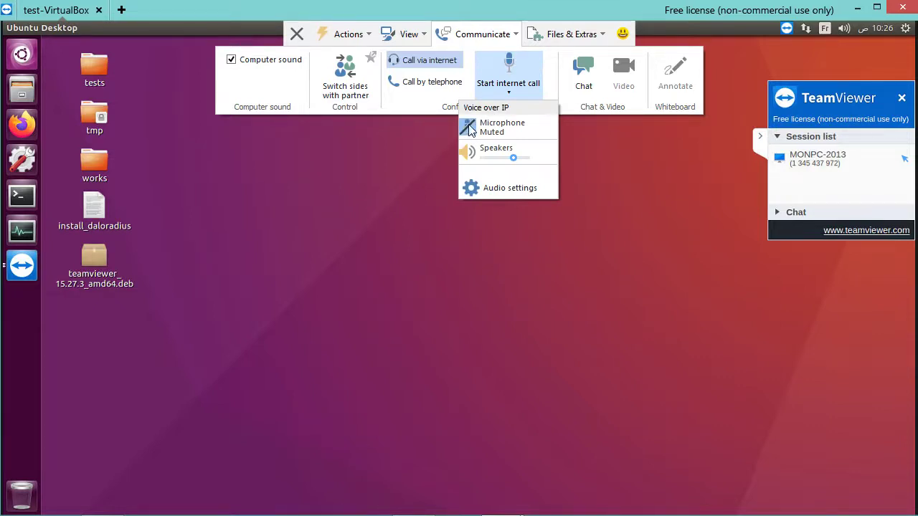
click(514, 36)
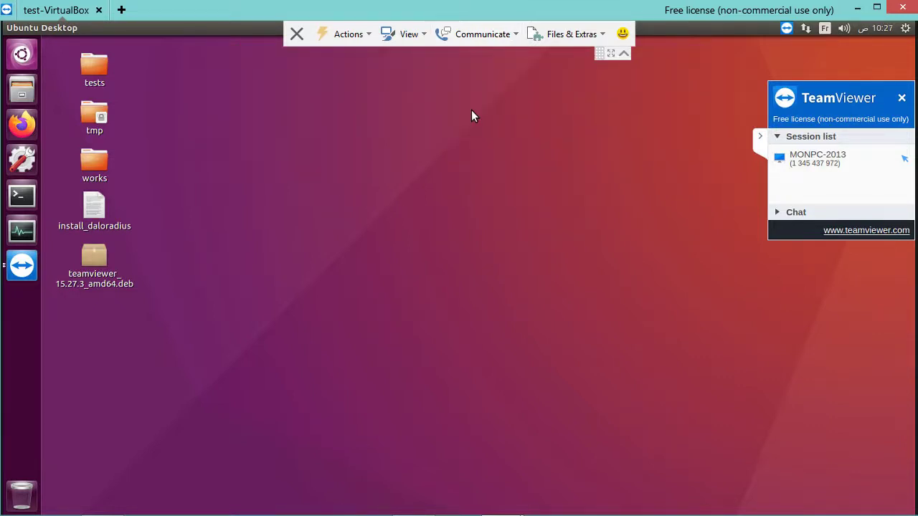
Close the test-VirtualBox session, dismiss the sponsored session notice, and select your own ID and password.
click(296, 35)
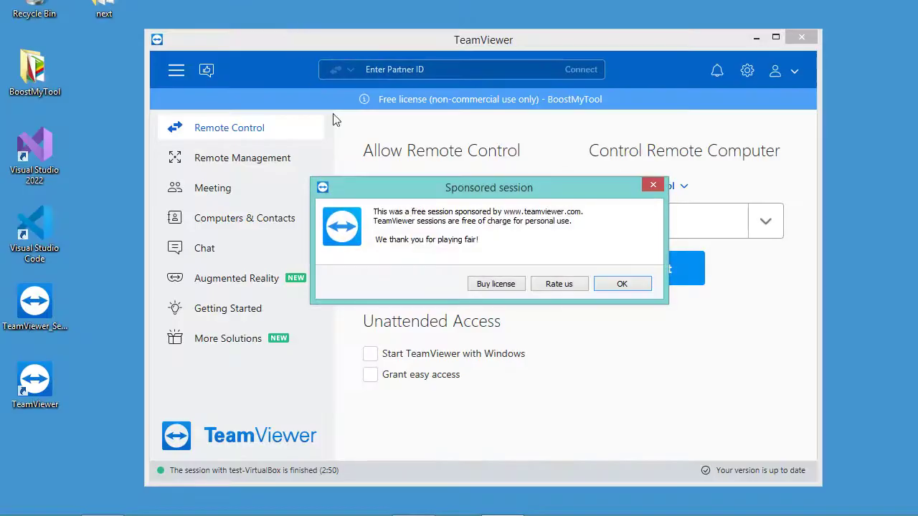
click(622, 284)
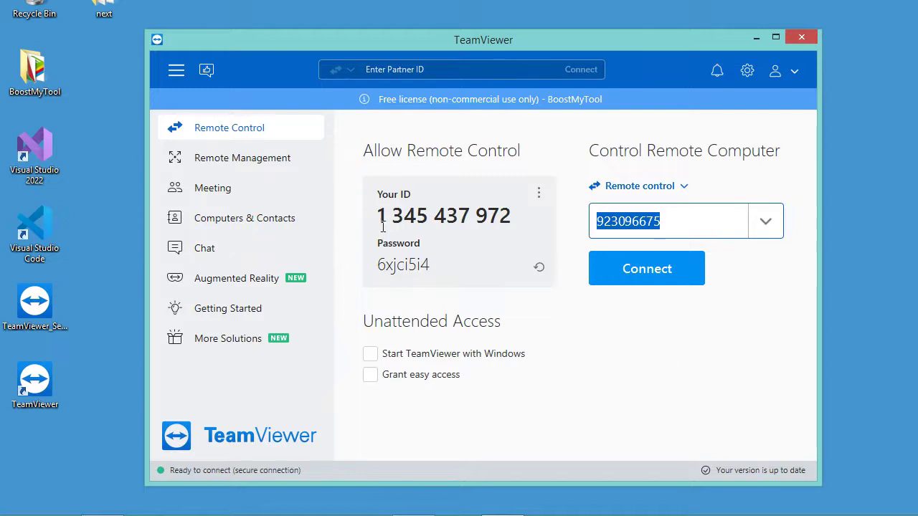
drag(379, 215, 513, 214)
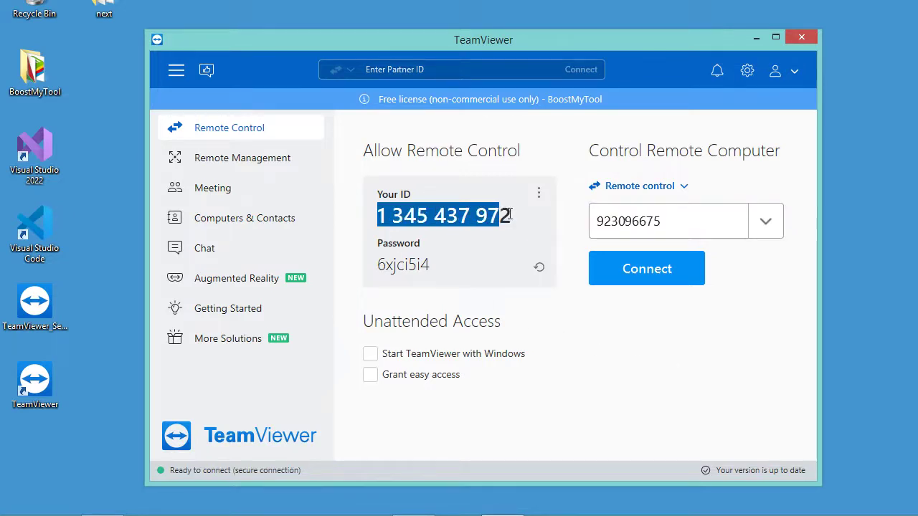
drag(381, 264, 433, 265)
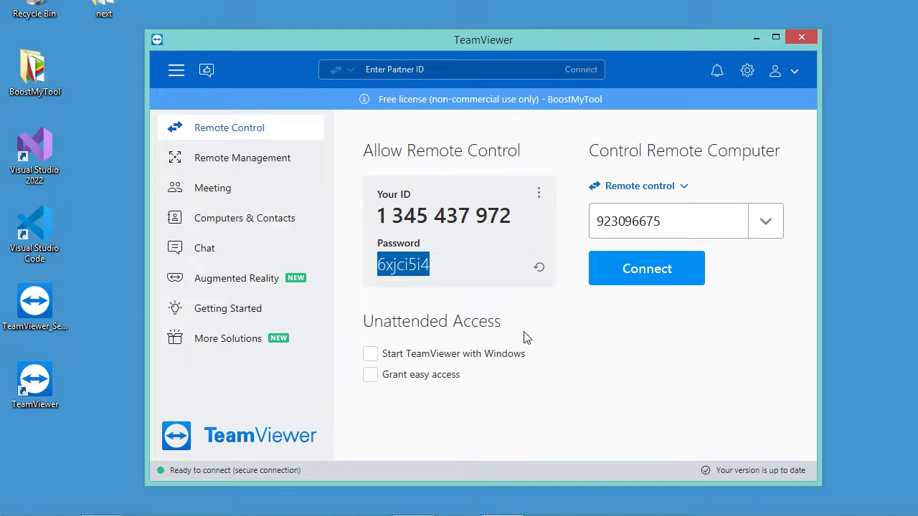